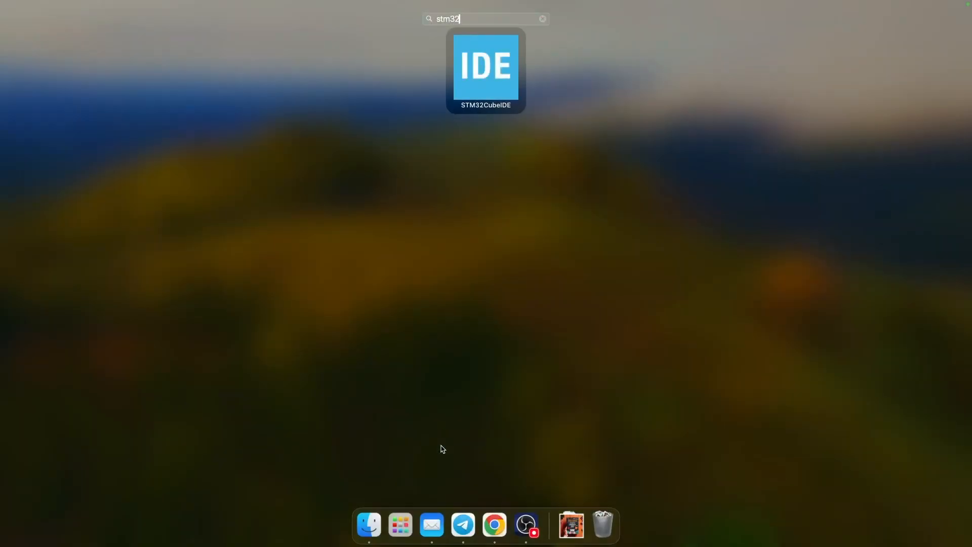
Launch STM32CubeIDE with the workspace_1.12.1 workspace and set it as the default without asking again
key(Return)
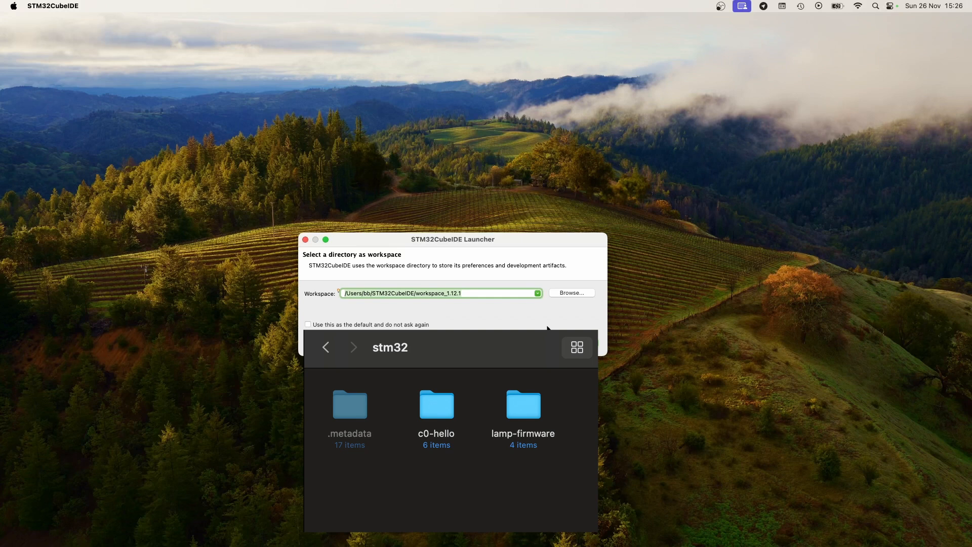
click(406, 325)
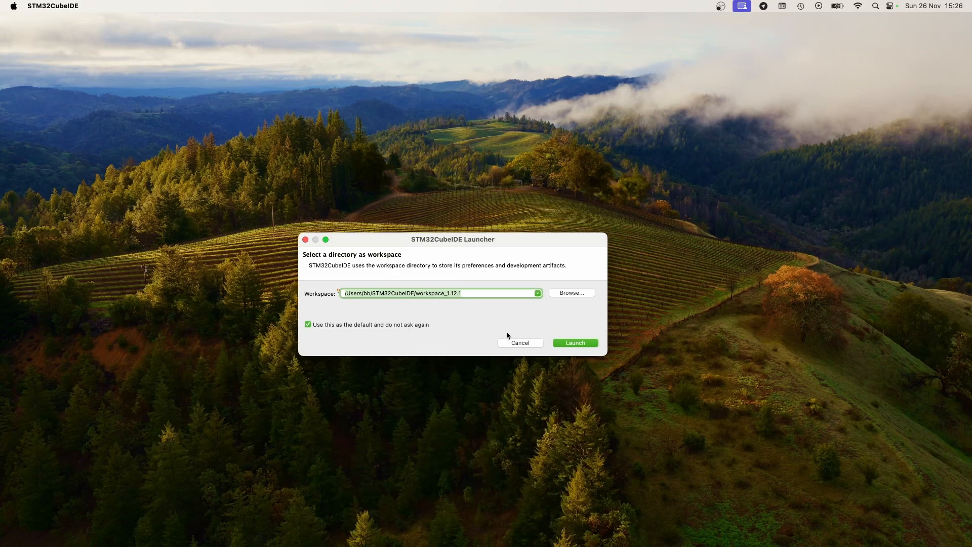
click(570, 344)
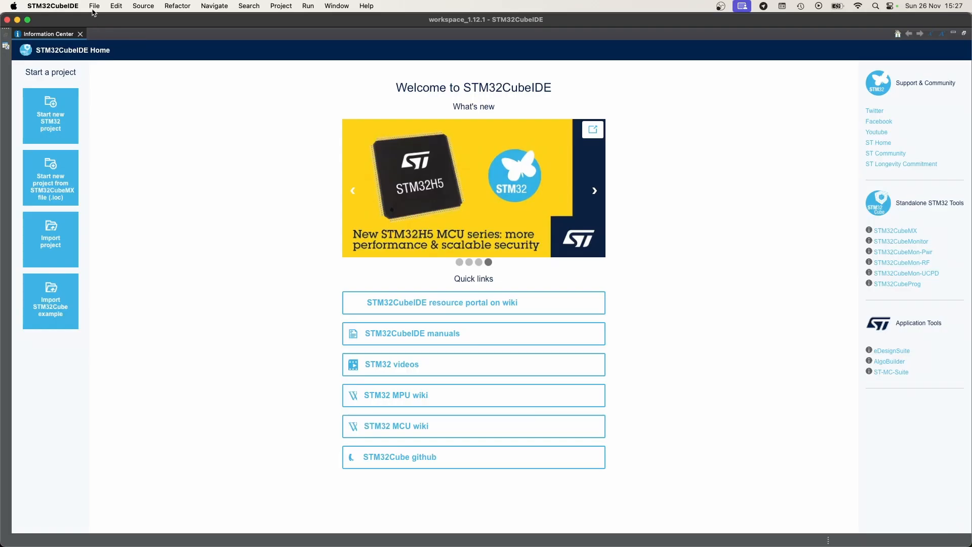
click(94, 6)
mouse_move(147, 6)
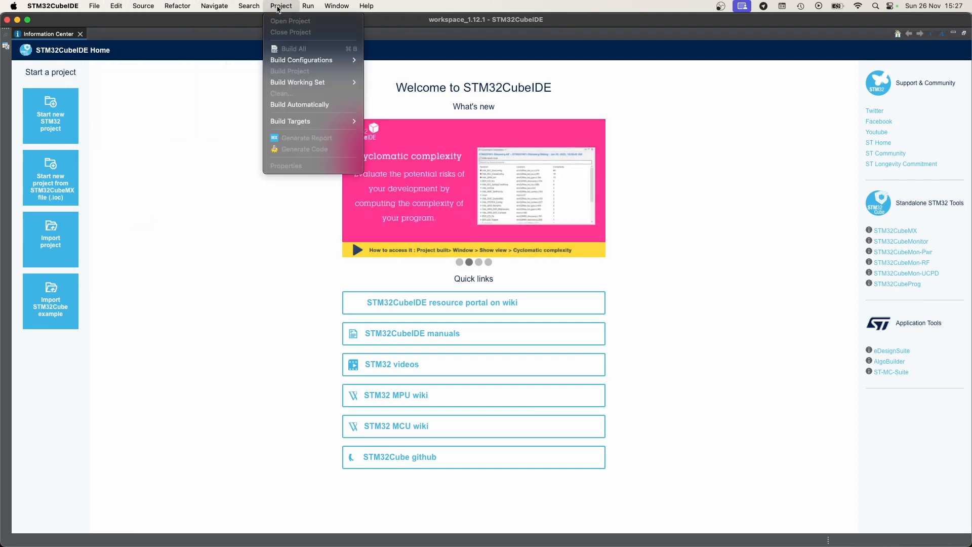
mouse_move(306, 7)
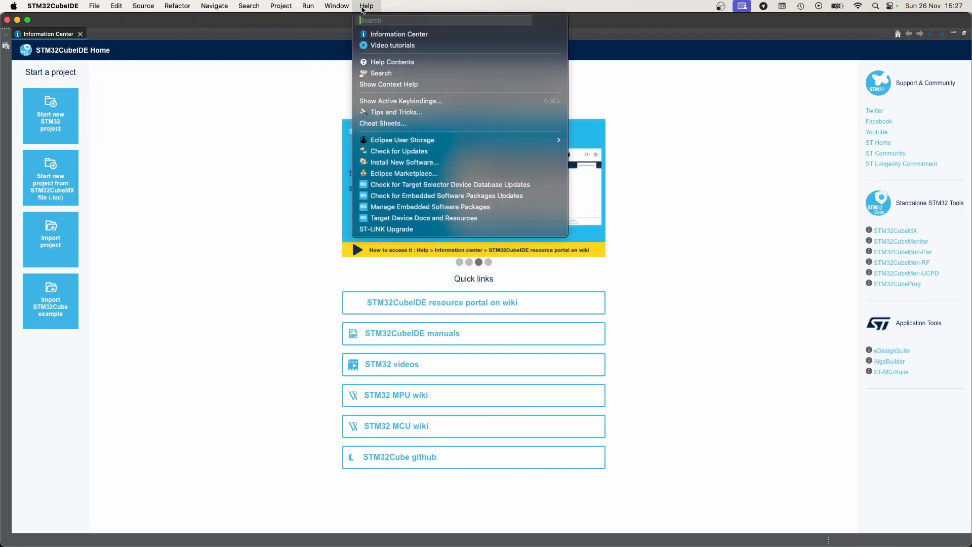
click(308, 54)
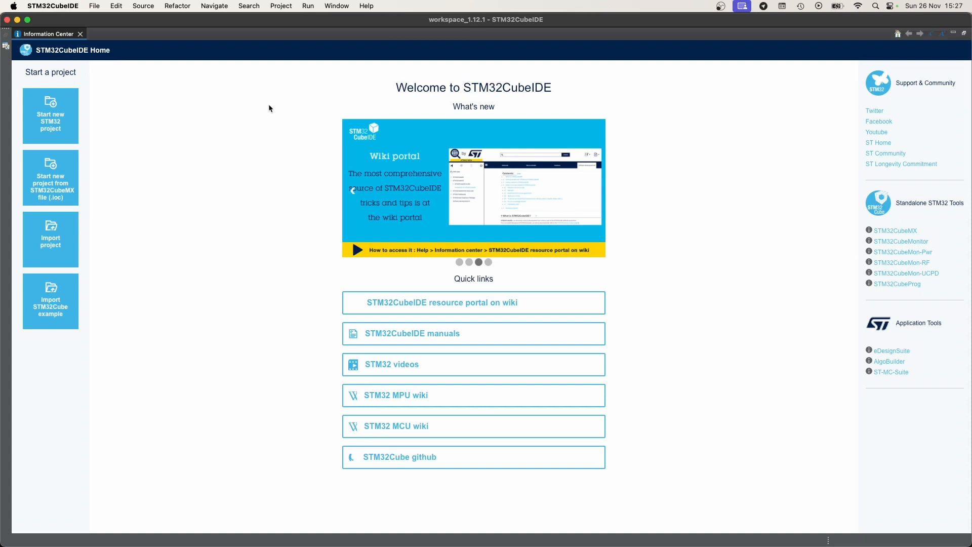
Start a new STM32 project and select the STM32C0116-DK board as its target
click(95, 6)
mouse_move(102, 22)
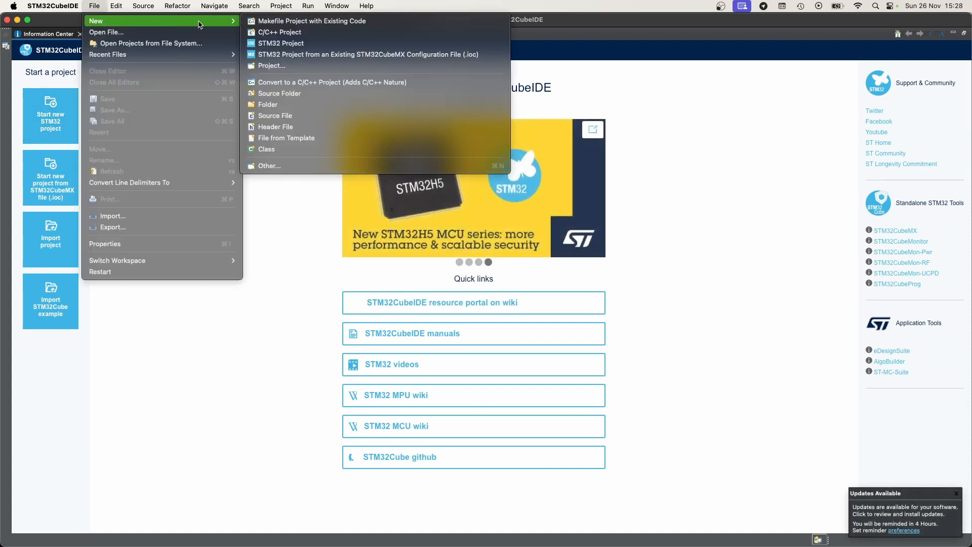
click(377, 44)
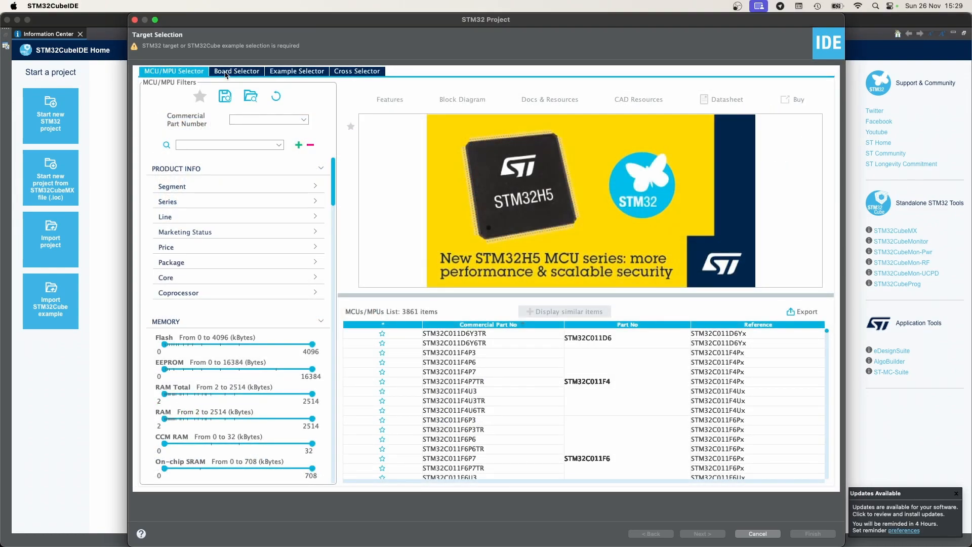
click(229, 72)
click(296, 120)
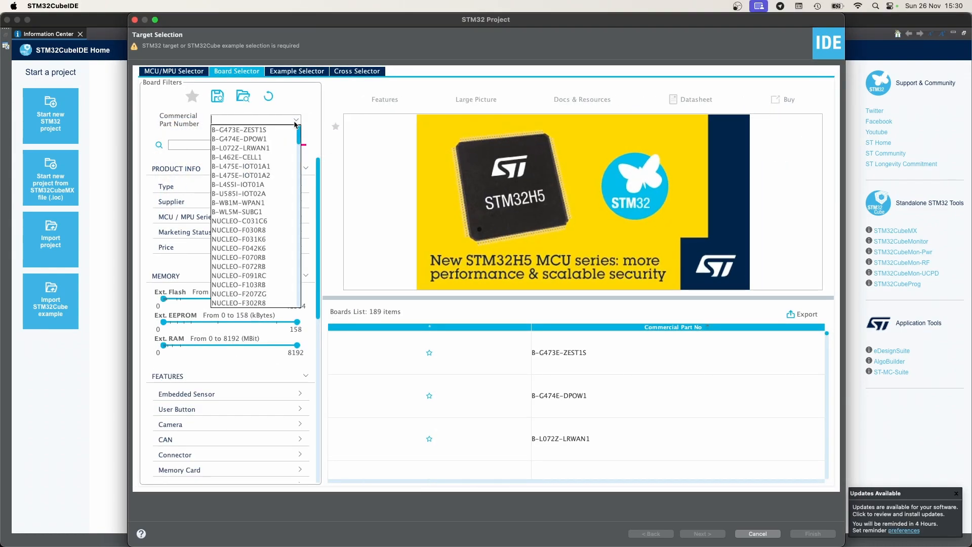
scroll(260, 196, up, 15)
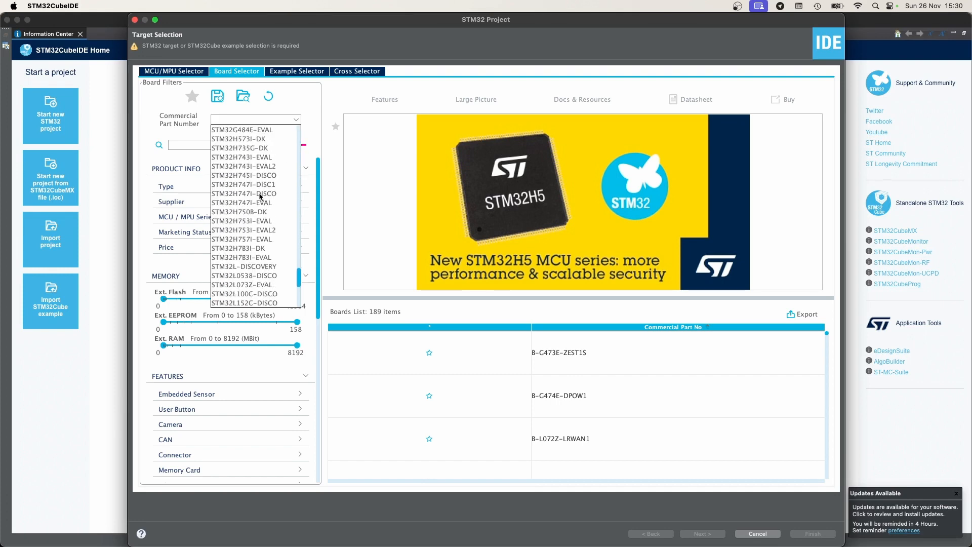
click(249, 120)
text(STM)
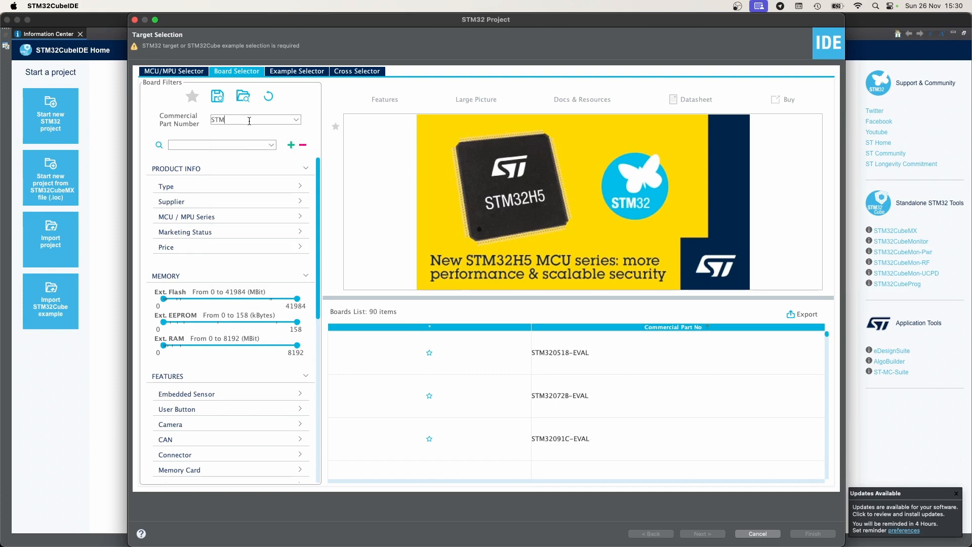
text(32C0116-DK)
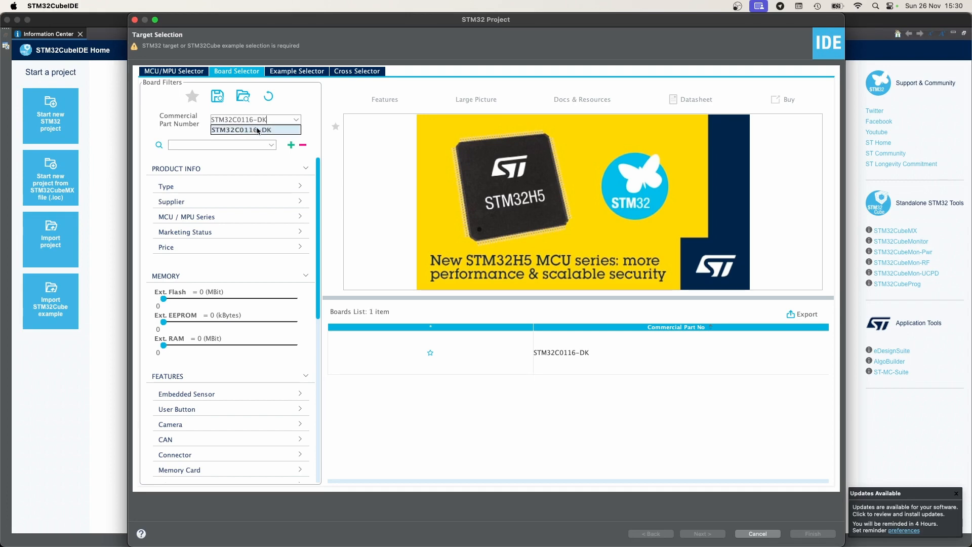
click(256, 130)
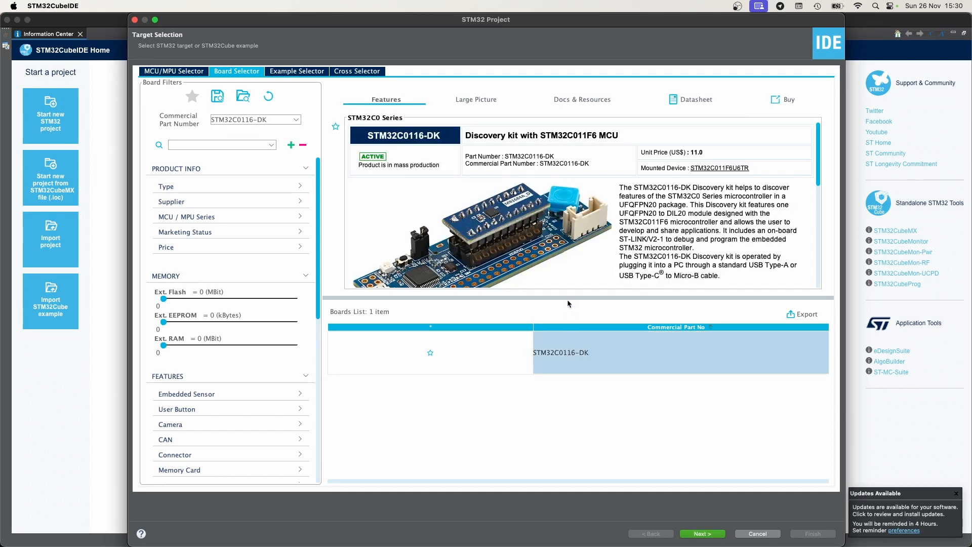
Examine the description of the STM32C0116-DK board and read through its data brief
drag(567, 298, 568, 369)
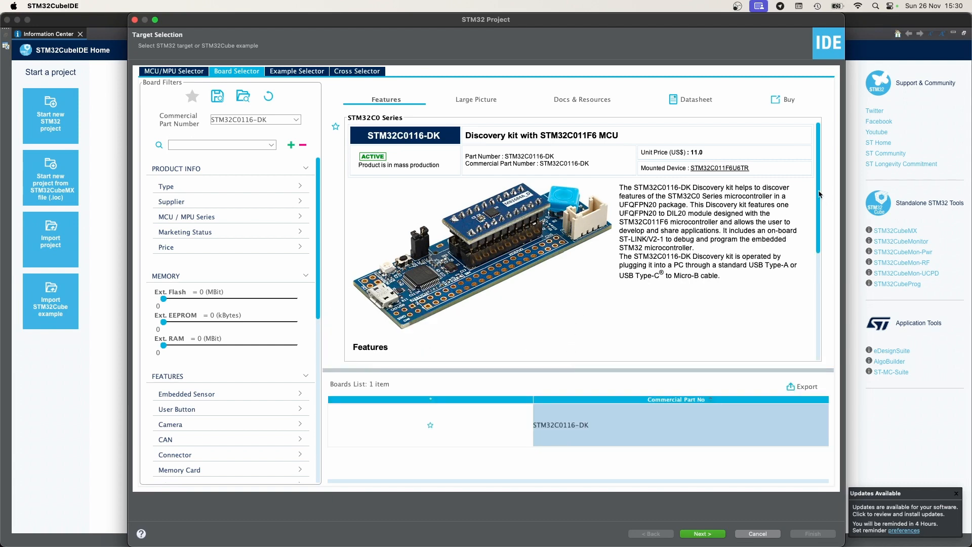
click(692, 100)
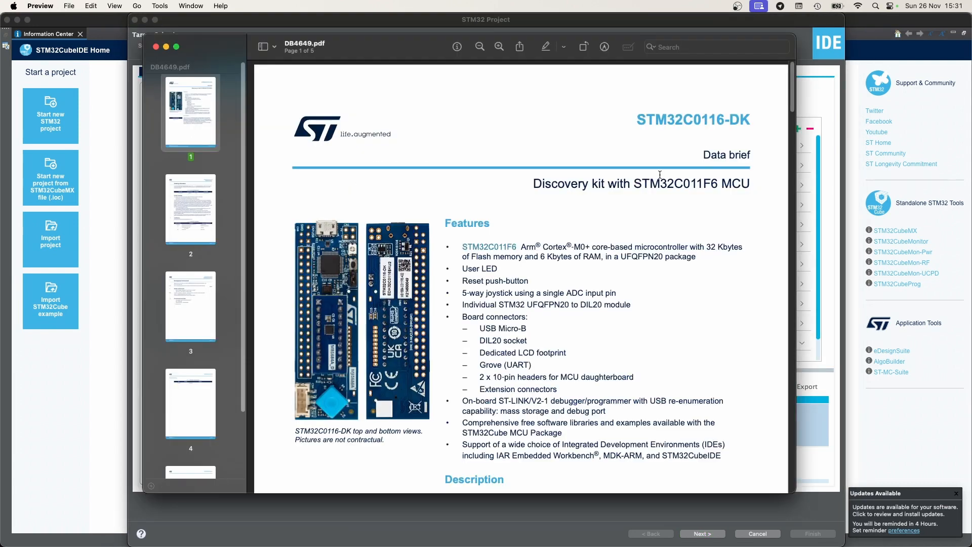
scroll(617, 209, down, 10)
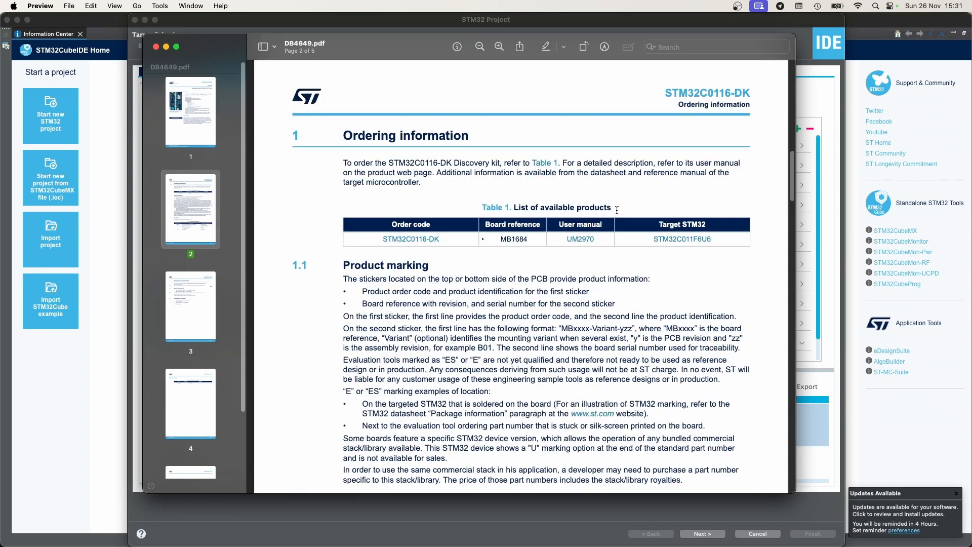
scroll(617, 210, down, 5)
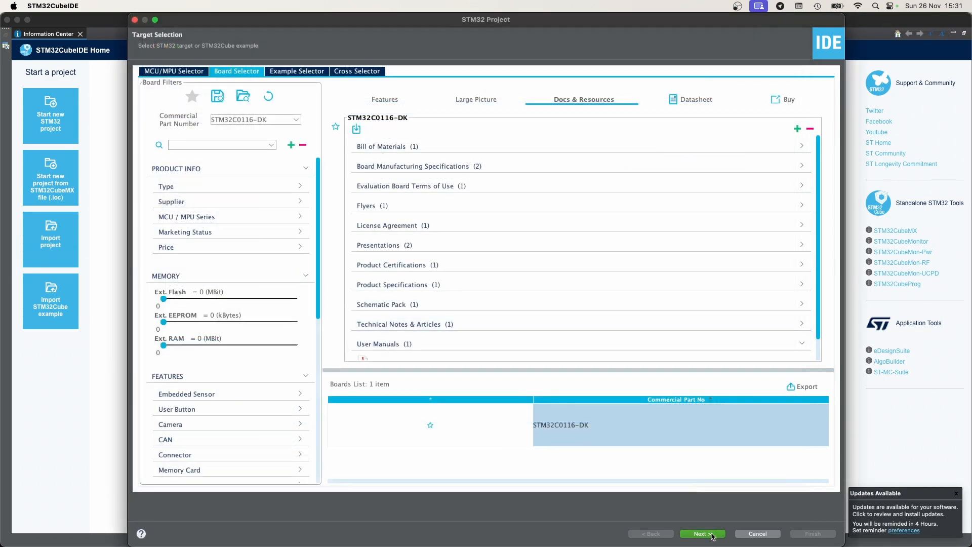
Name the project HelloWorld, keeping the default location, C language, Executable binary type and STM32Cube project type
click(713, 535)
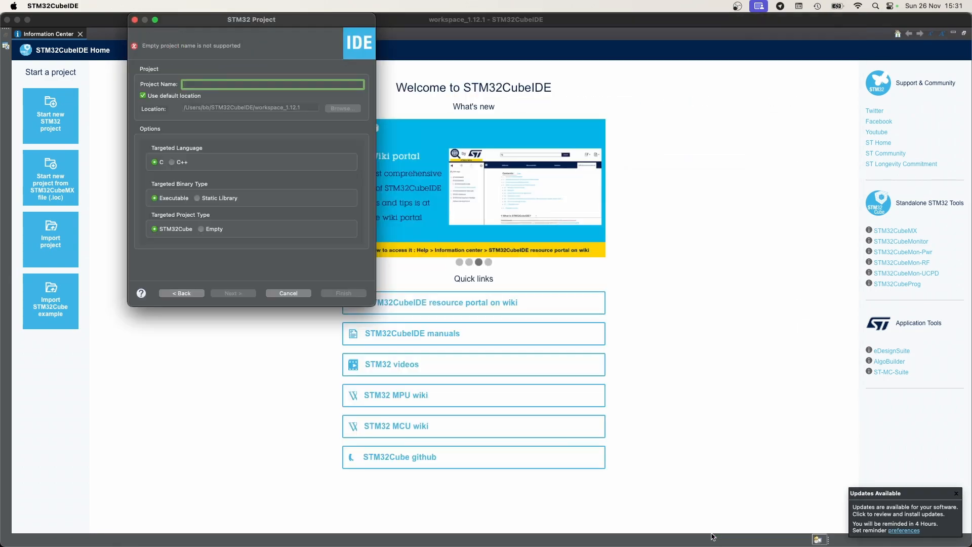
drag(257, 26, 503, 119)
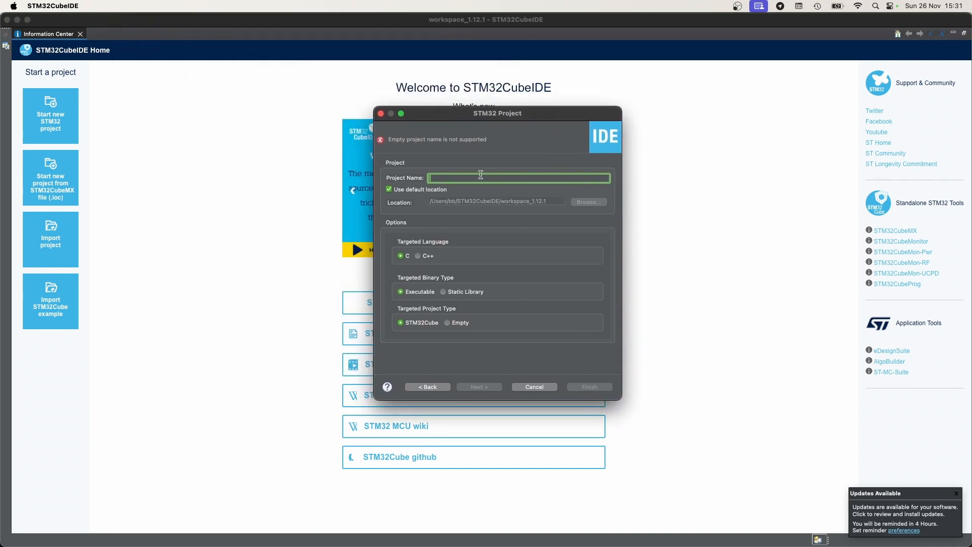
text(HelloWorl)
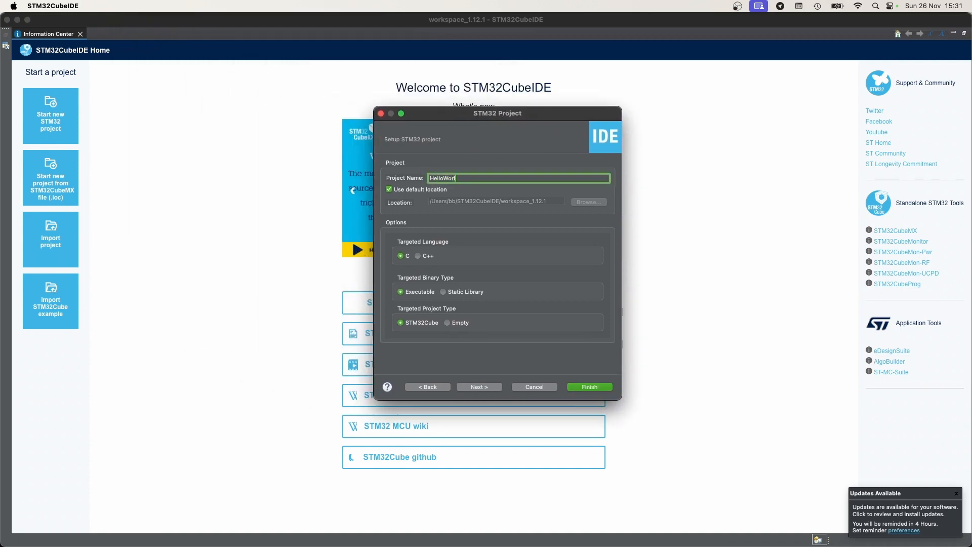
text(d)
click(412, 190)
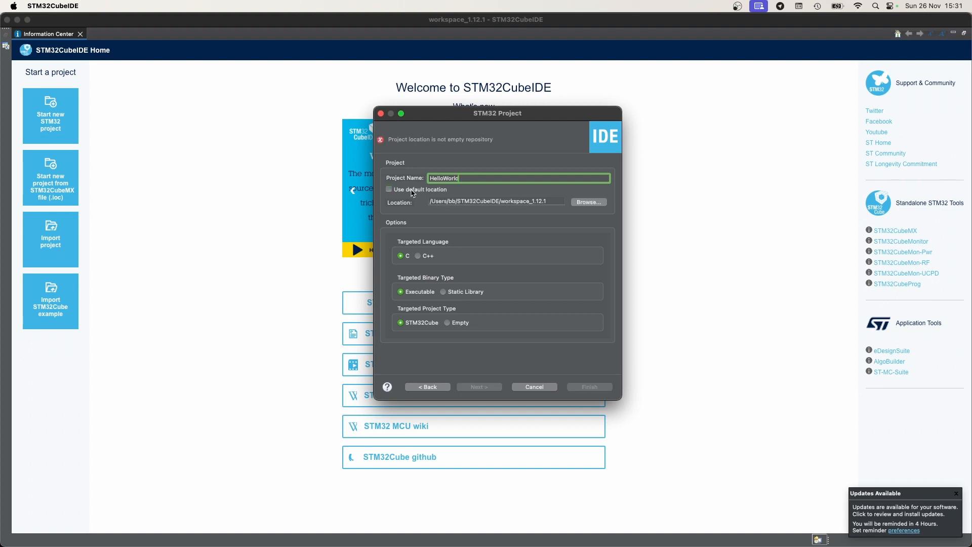
click(414, 191)
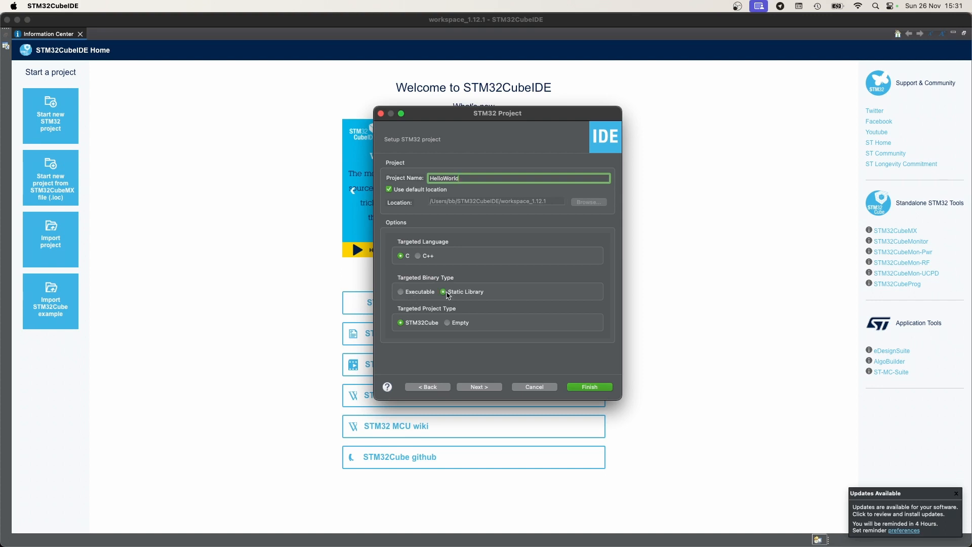
click(401, 293)
click(449, 323)
click(417, 324)
click(489, 388)
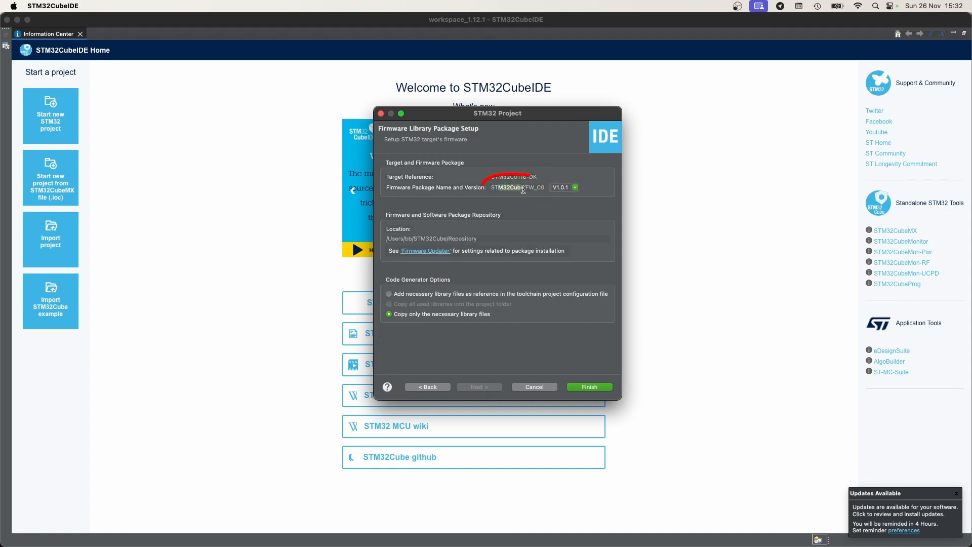
Try to finish the project with firmware package V1.0.1 and only the necessary library files copied, then cancel the wizard
click(575, 189)
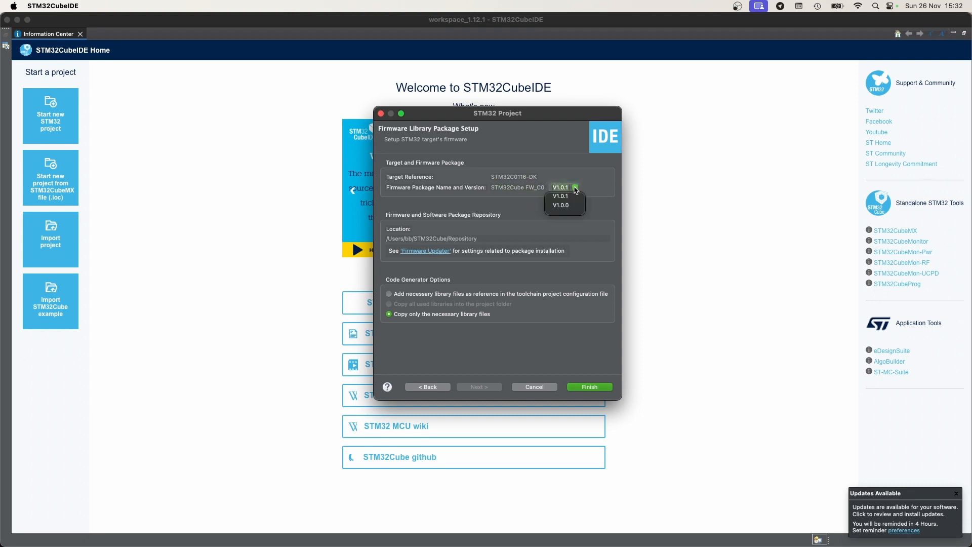
click(575, 189)
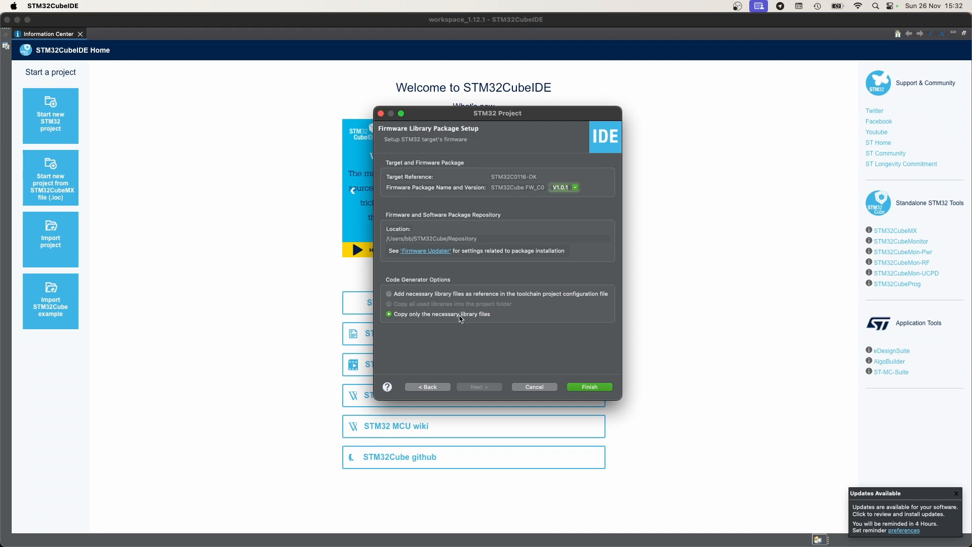
click(587, 386)
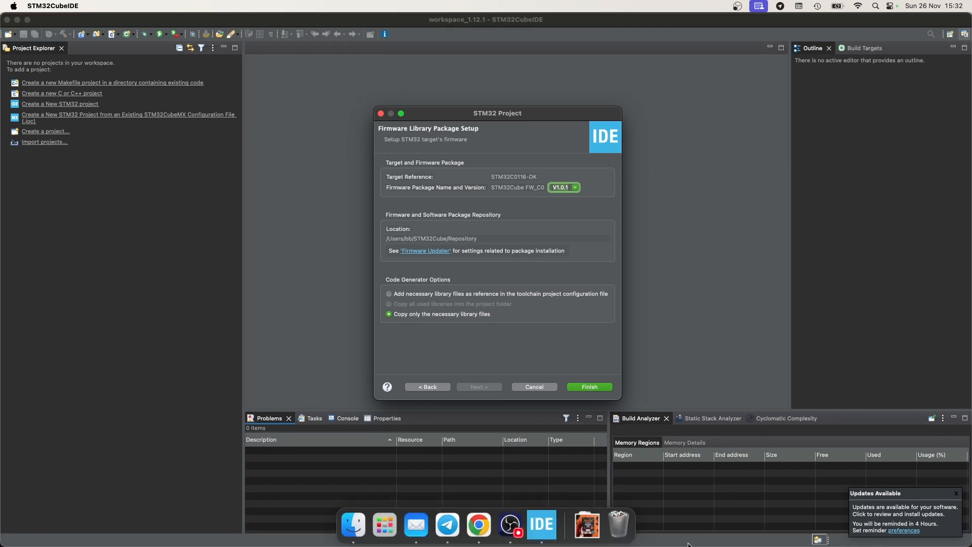
click(521, 385)
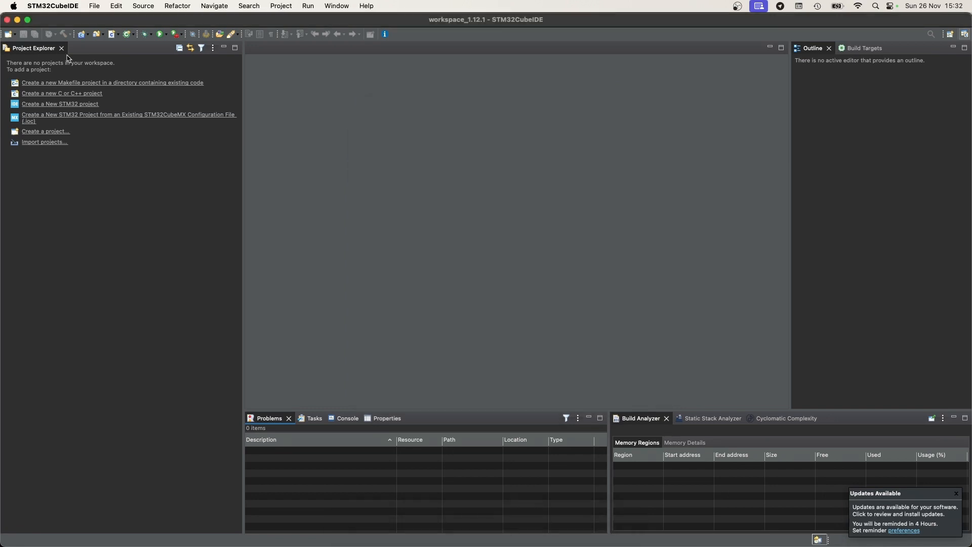
Start another new STM32 project targeting the STM32C0116-DK board
click(95, 5)
mouse_move(152, 20)
click(280, 43)
click(236, 71)
click(249, 120)
text(STM32C0116-DK)
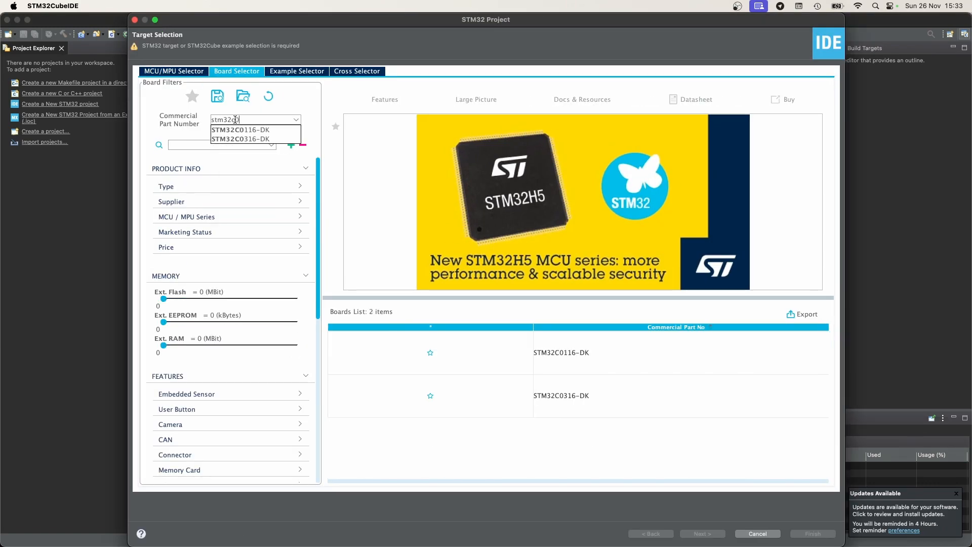
click(566, 363)
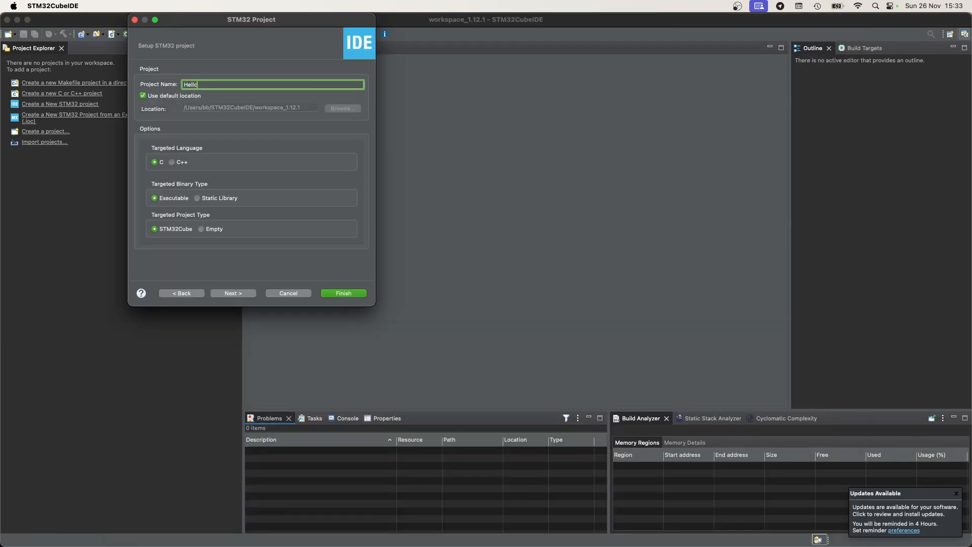
Name the project HelloWorld and create it with firmware package V1.0.1, copying only the necessary library files
text(World)
click(233, 293)
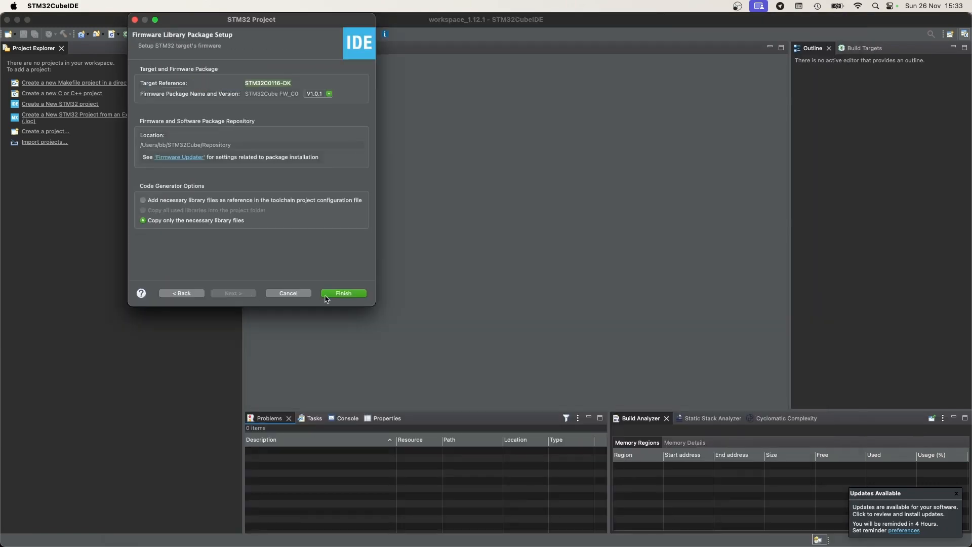
click(331, 294)
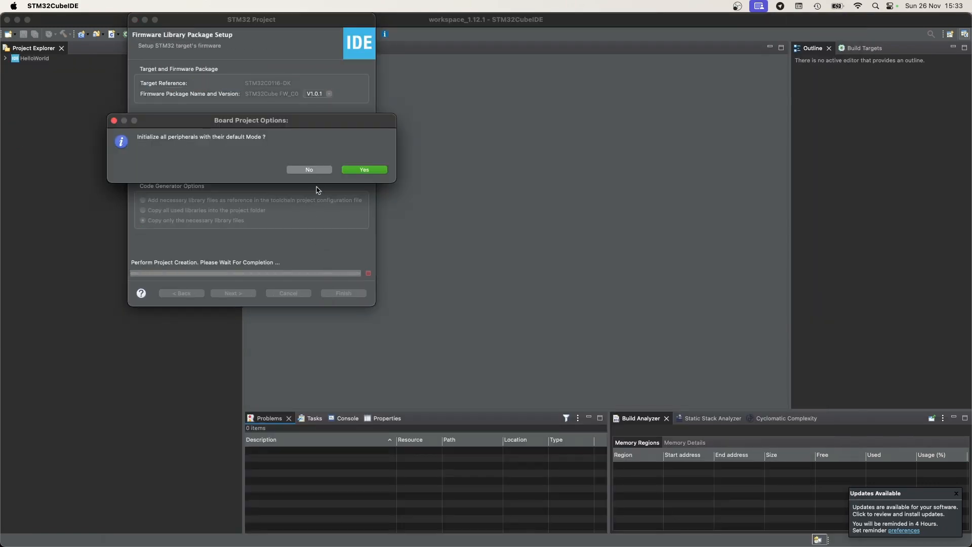
Initialize all peripherals in their default mode, open the Device Configuration Tool perspective and dismiss the update notification
click(363, 171)
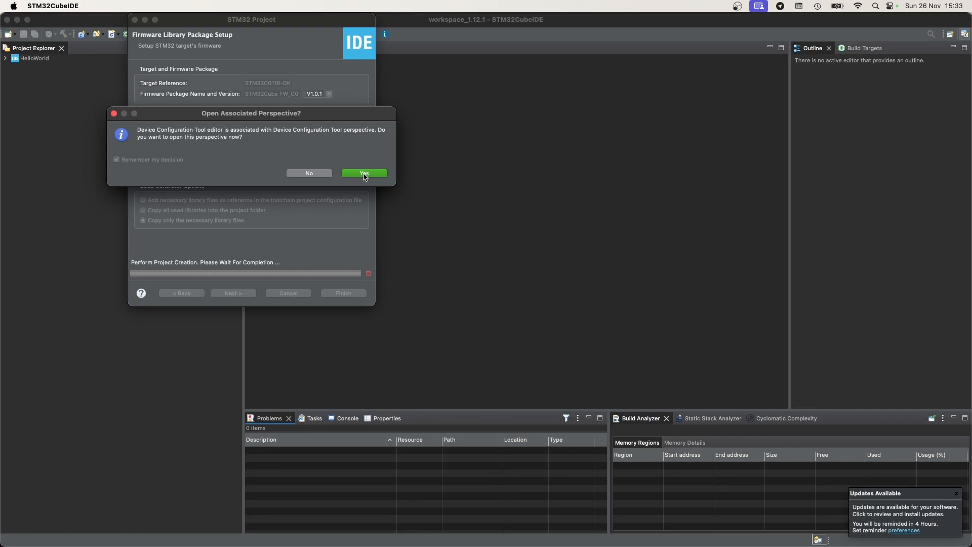
click(364, 173)
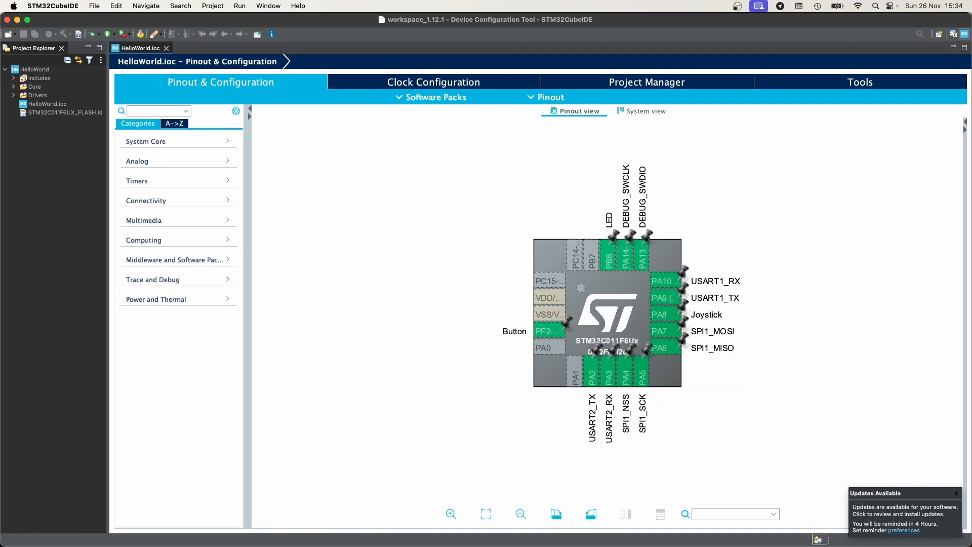
click(956, 498)
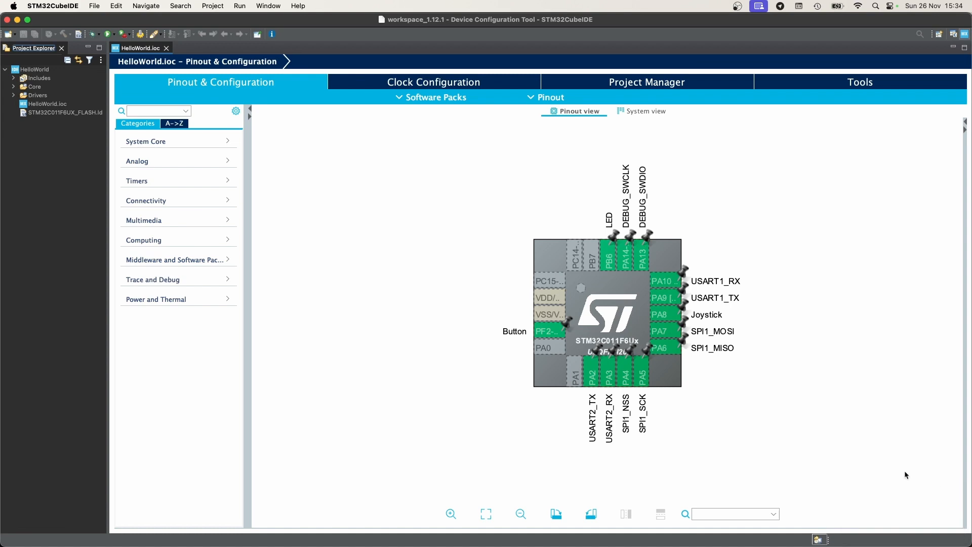
Start a new STM32 project, filter the microcontrollers by commercial part number STM32C011F6P6 and select that part
click(94, 6)
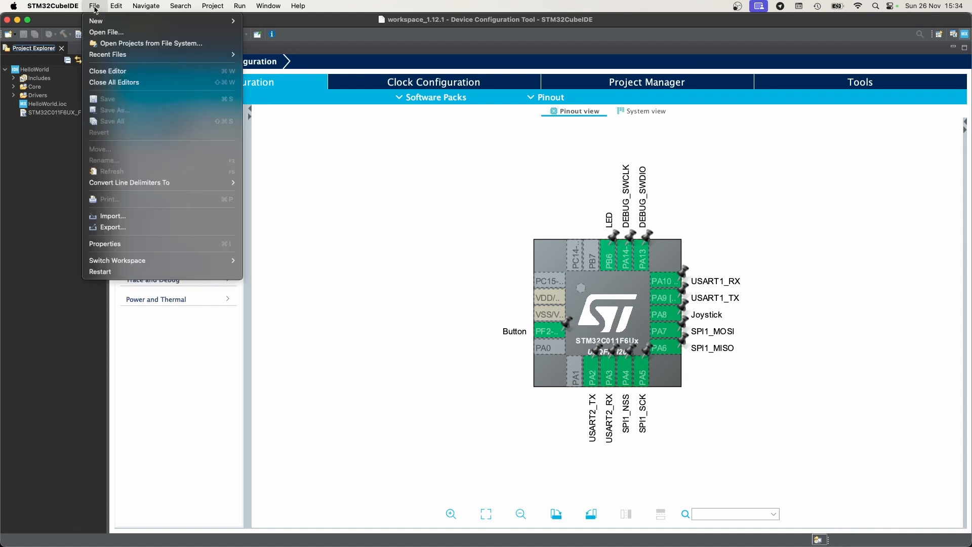
mouse_move(110, 22)
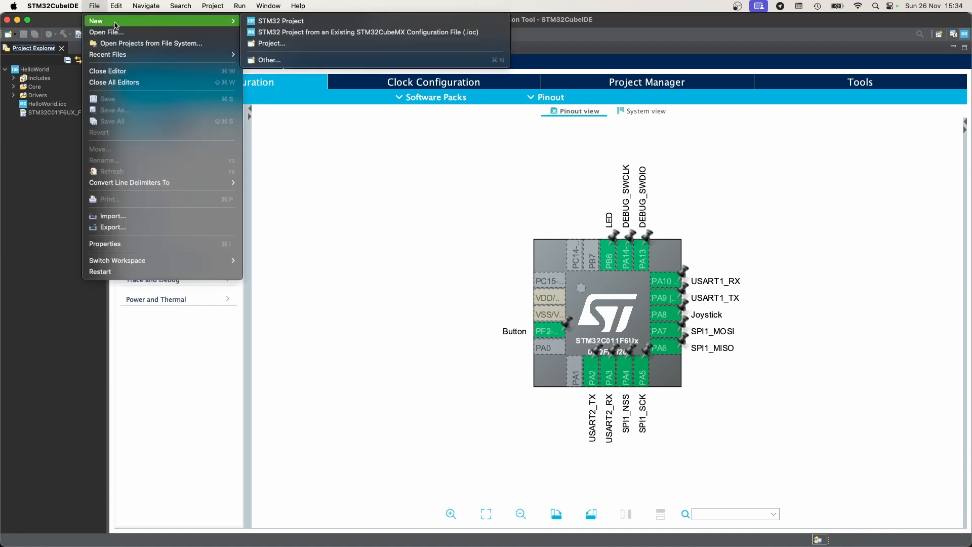
click(260, 23)
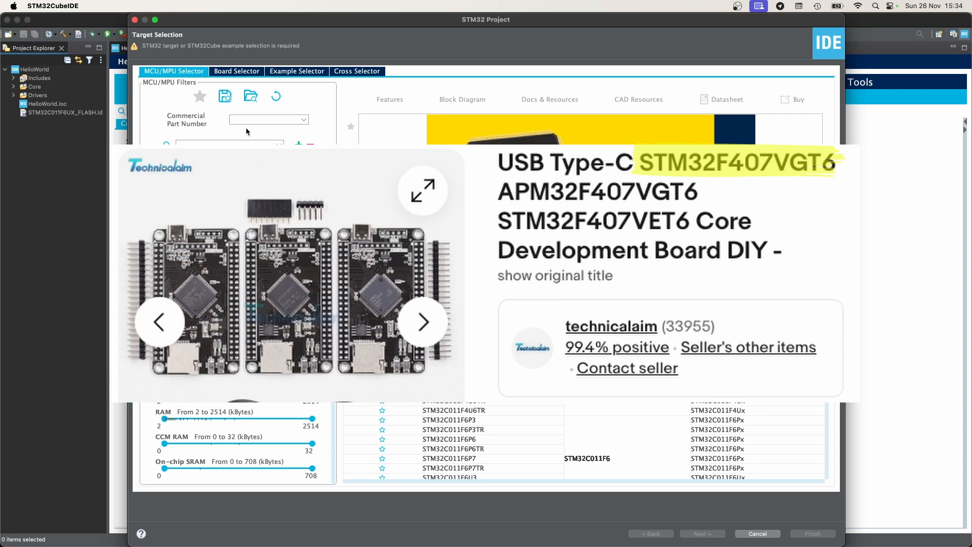
click(258, 119)
text(stm32)
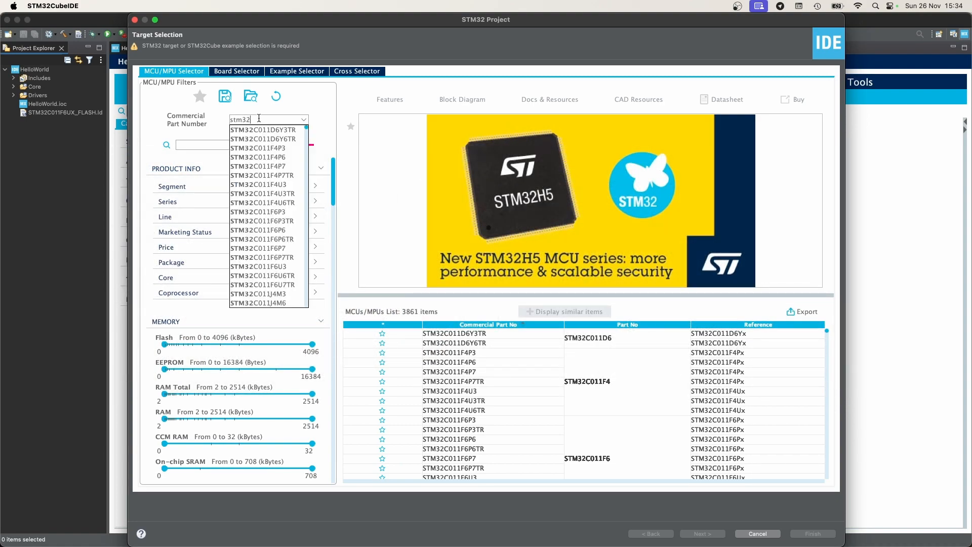
text(c0)
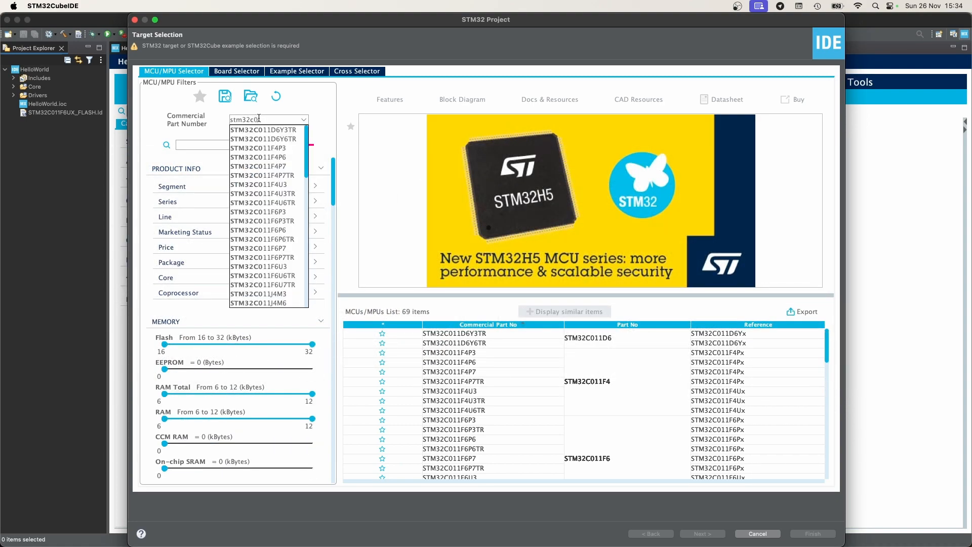
text(11f6)
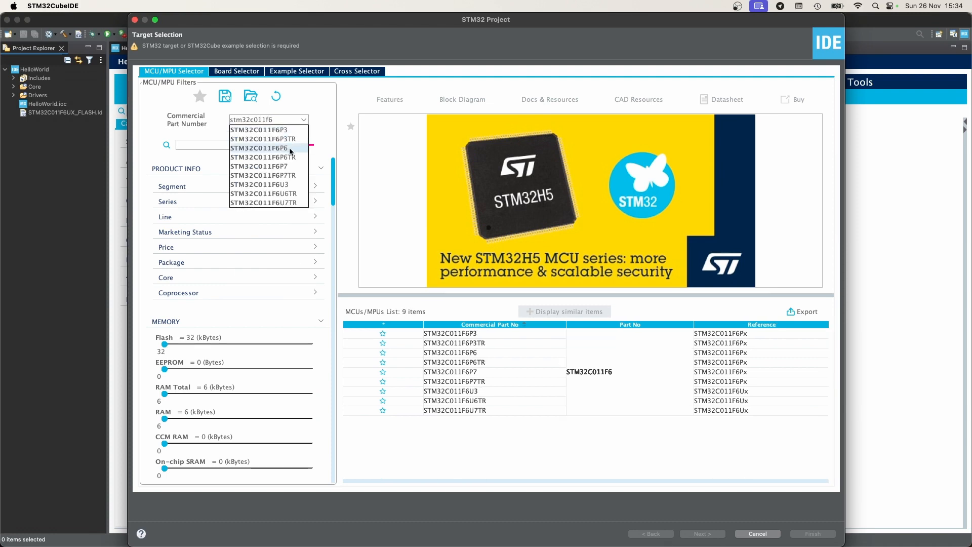
click(290, 149)
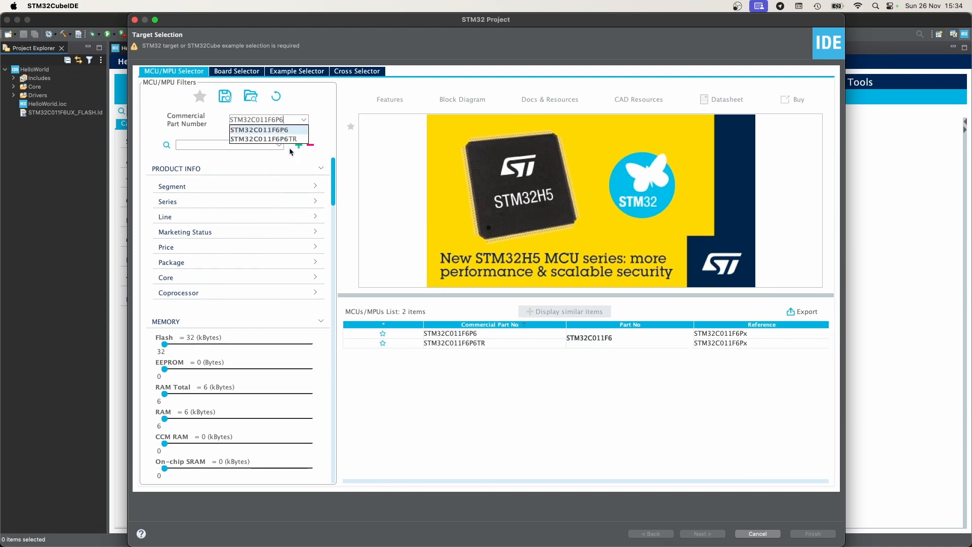
click(490, 332)
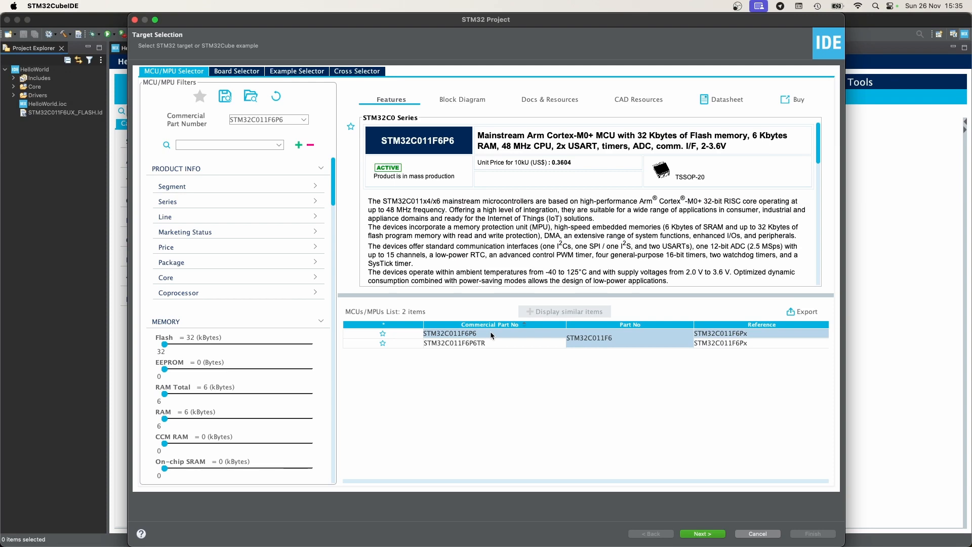
Open the selected microcontroller's datasheet, review its features and device summary on the first page, and close it
click(720, 99)
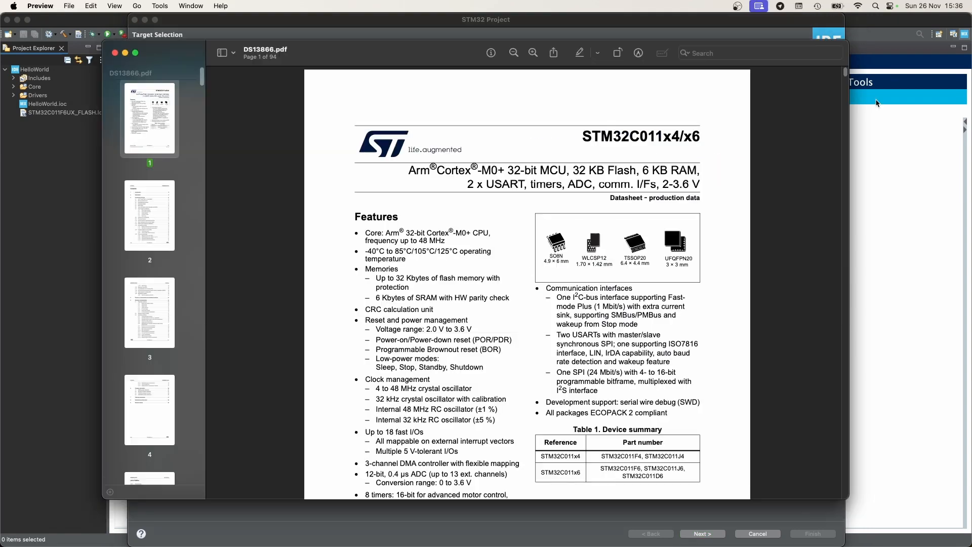
scroll(571, 227, down, 15)
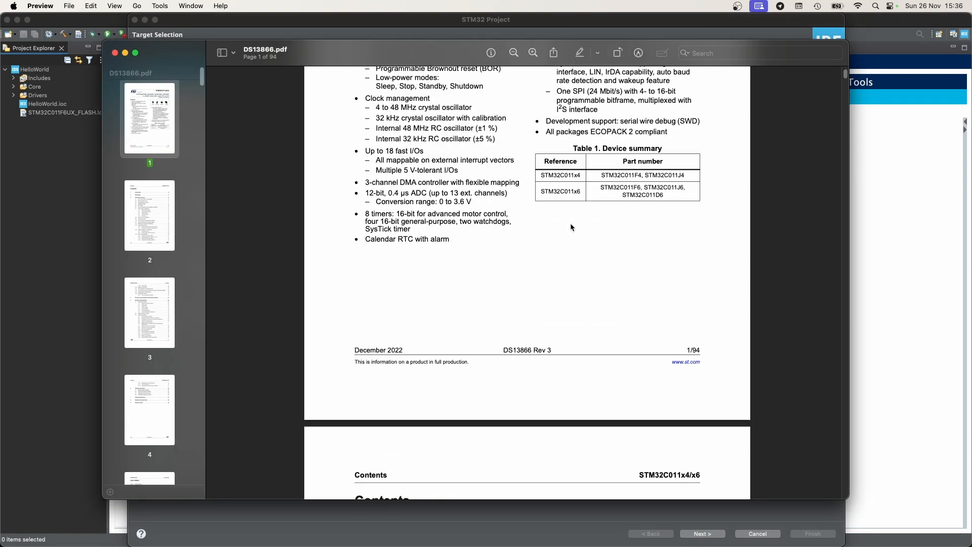
scroll(570, 223, down, 2)
key(super+q)
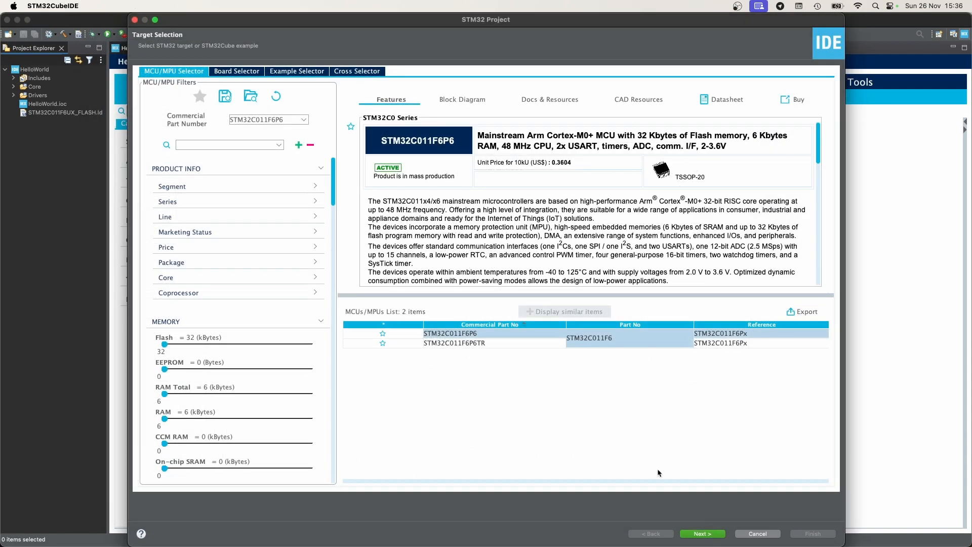
Try naming the project HelloWorldCustom and continuing to the firmware package setup, then return to the target selection
click(701, 534)
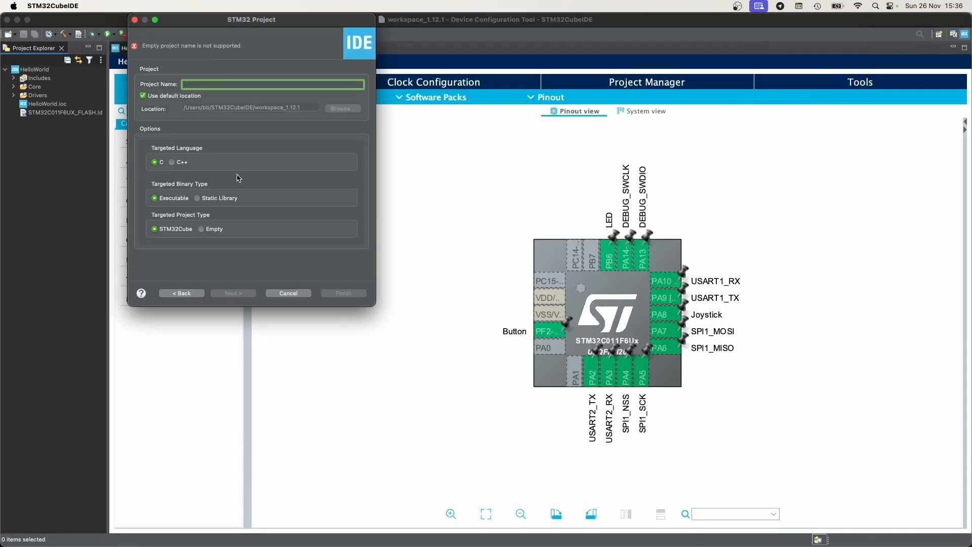
text(HelloW)
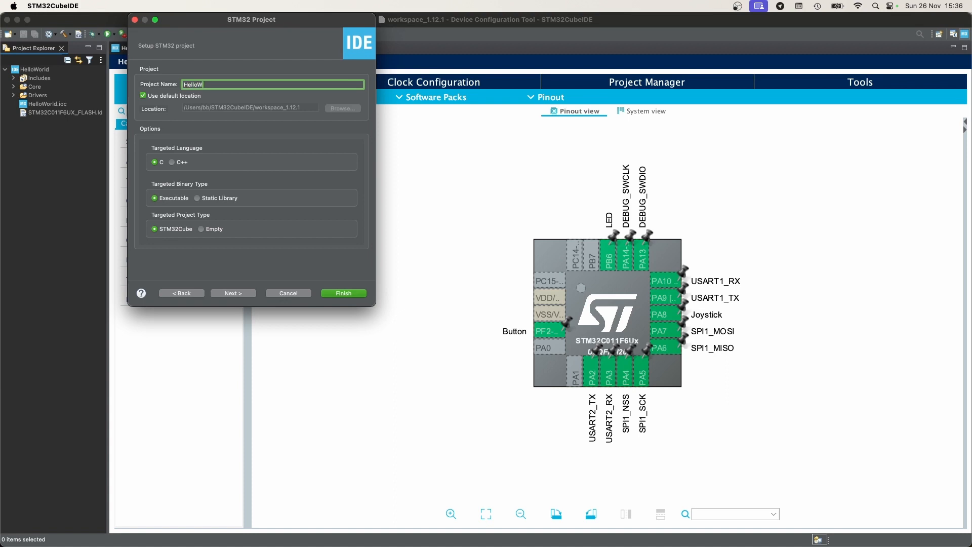
text(orld)
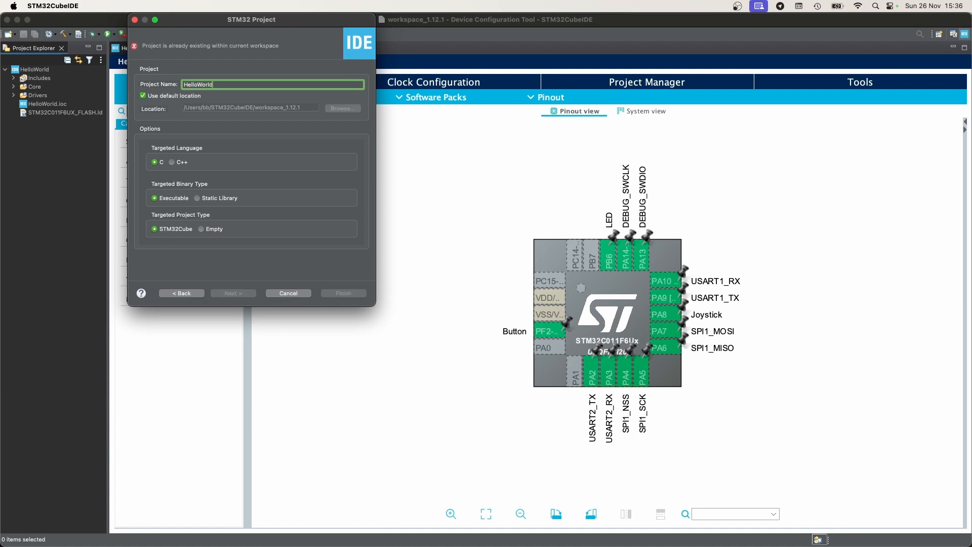
text(Custom)
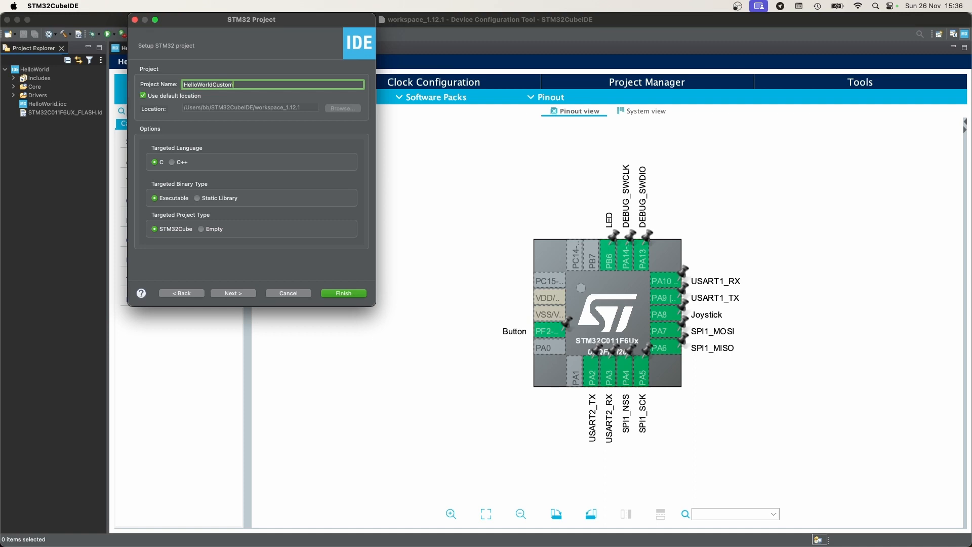
click(239, 294)
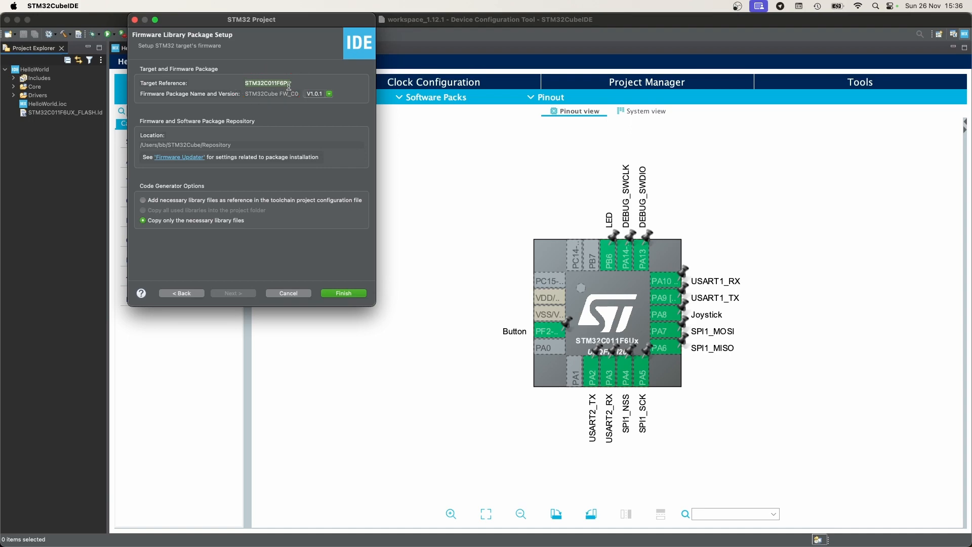
drag(269, 24, 264, 25)
click(177, 293)
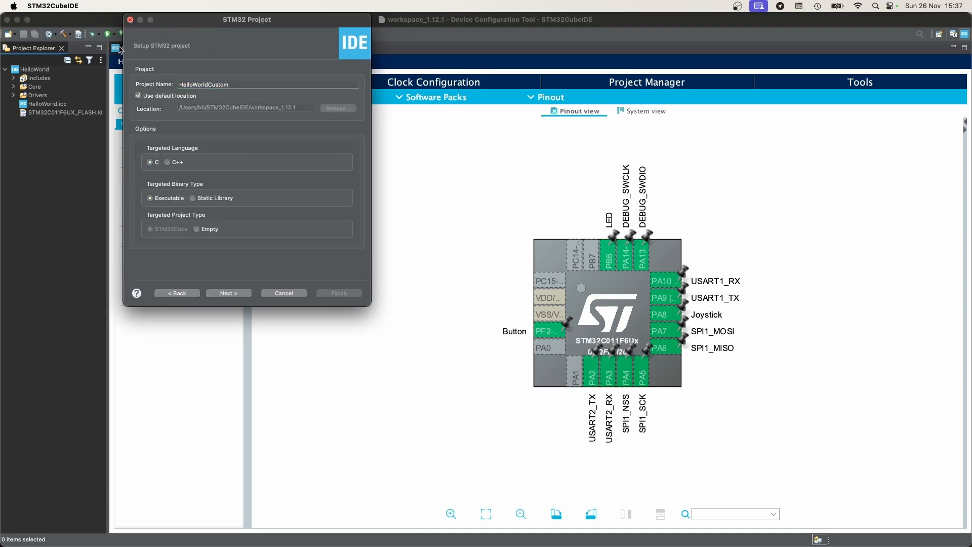
click(177, 293)
Filter the microcontroller list by commercial part number STM32C011F6P6 again and select a matching STM32C011F6Px part
click(251, 122)
text(stm32c011f6u6)
key(Return)
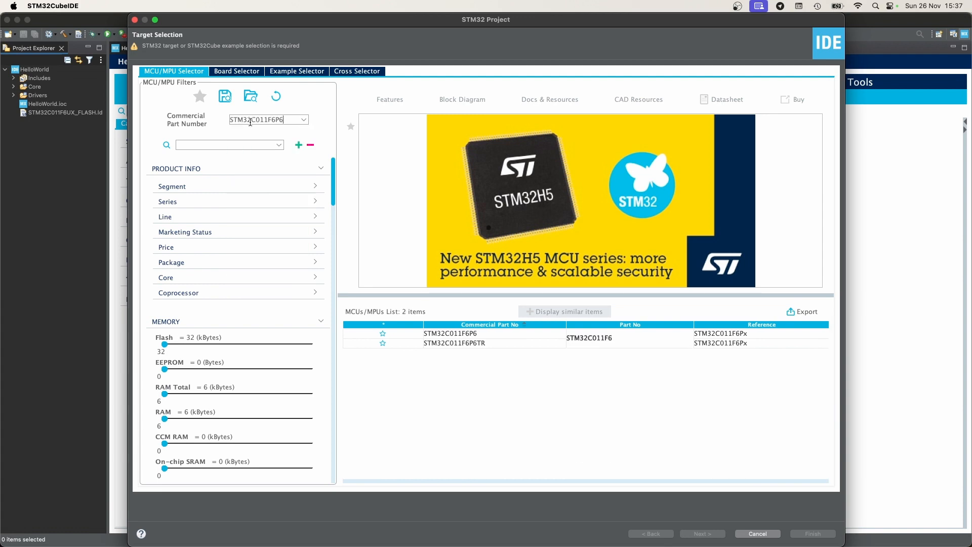
click(493, 343)
Name the project HelloWorldCustom and create it with firmware package V1.0.1, copying only the necessary library files
click(703, 534)
text(HelloWorldCustom)
click(332, 297)
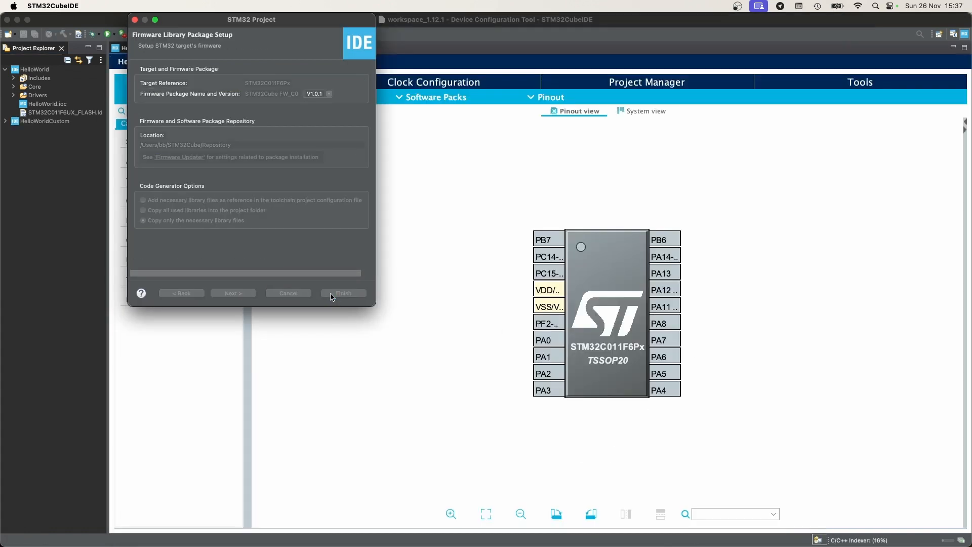